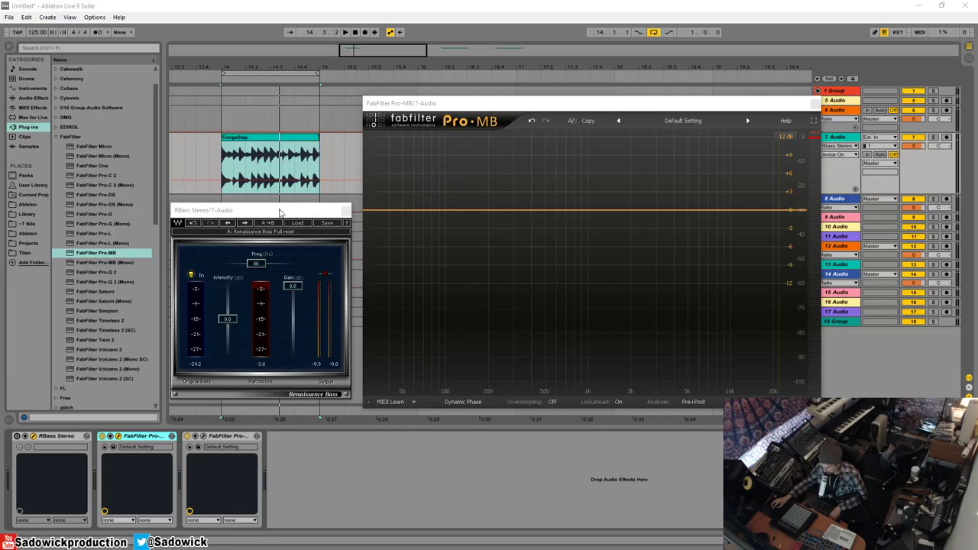
Play the CongaSlap loop briefly and toggle the Renaissance Bass device
drag(279, 212, 284, 215)
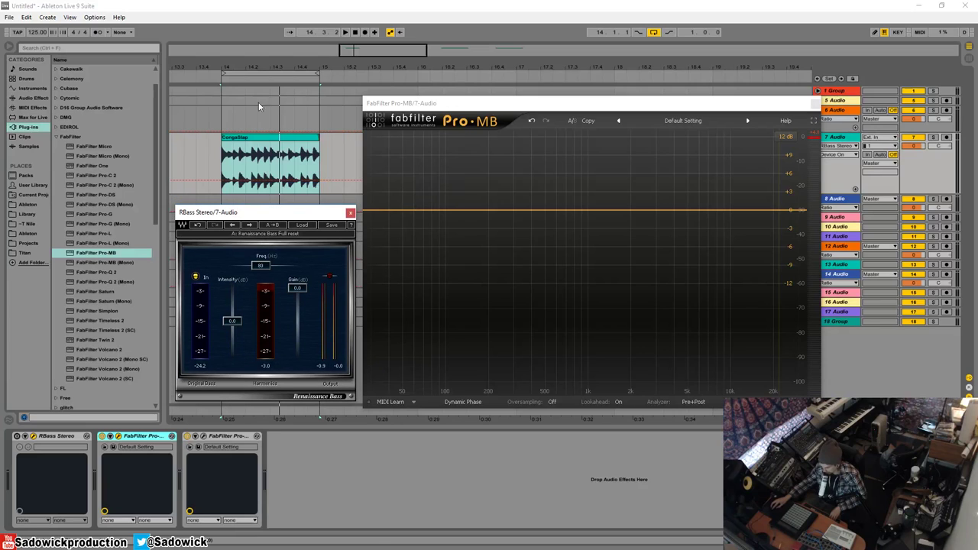
click(260, 138)
key(space)
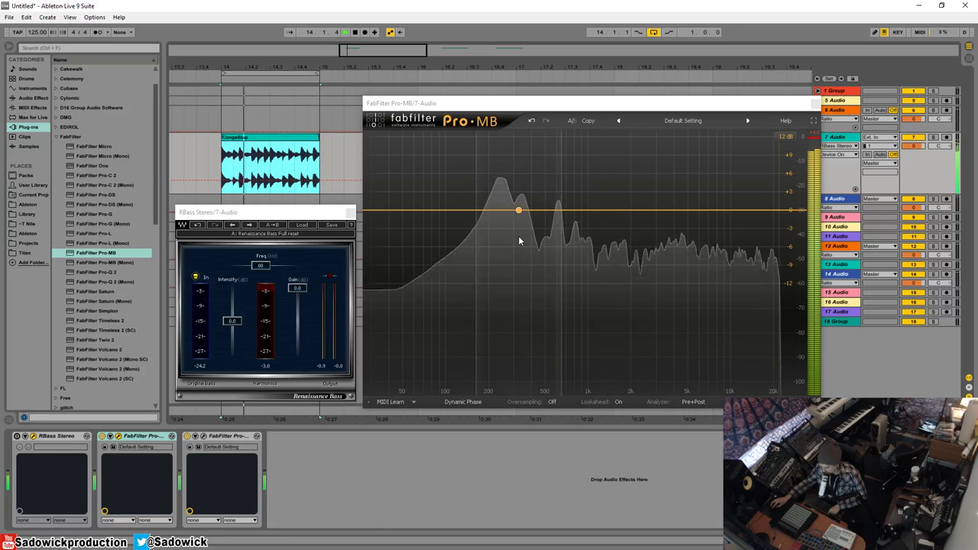
key(space)
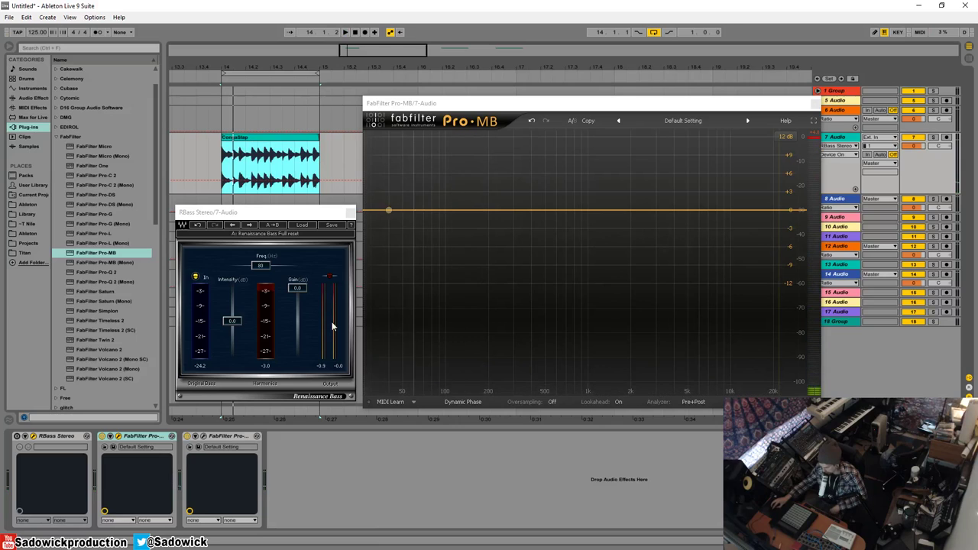
mouse_move(244, 216)
mouse_down()
mouse_move(234, 211)
mouse_move(244, 210)
mouse_up()
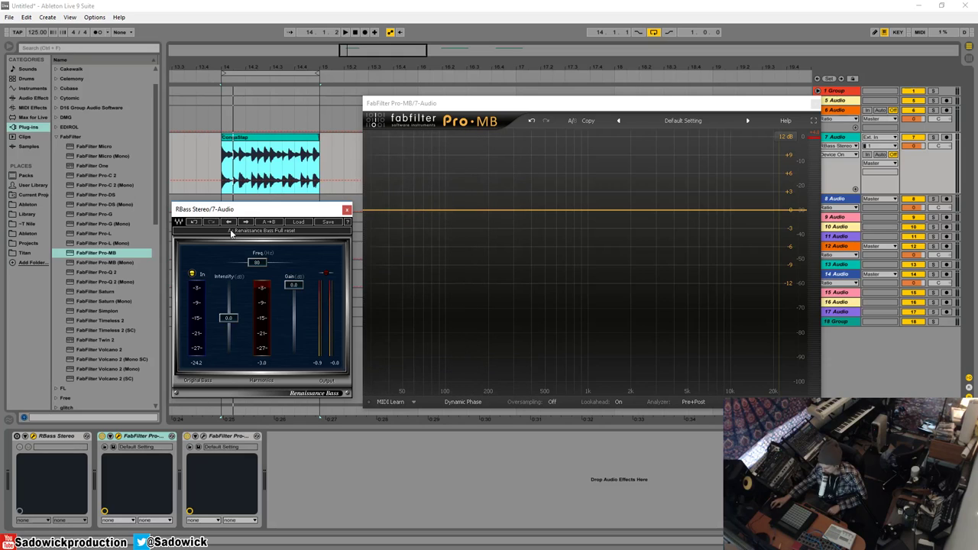
click(17, 436)
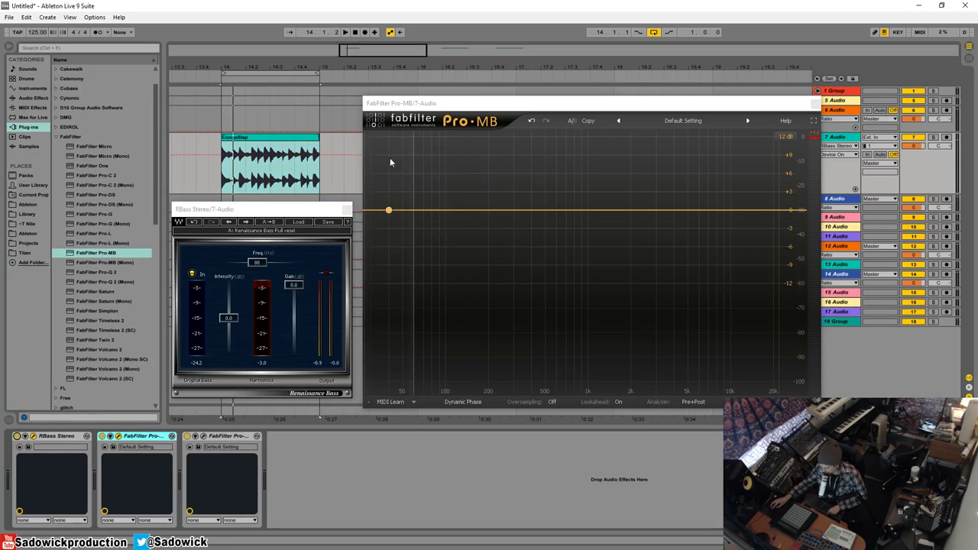
Add a low Band 1 in Pro-MB and solo it
click(410, 209)
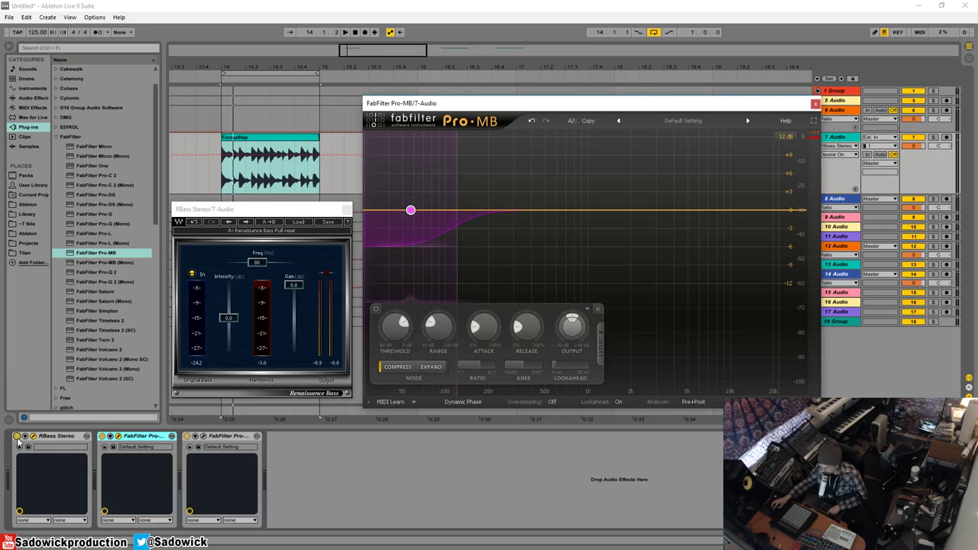
drag(457, 197, 491, 196)
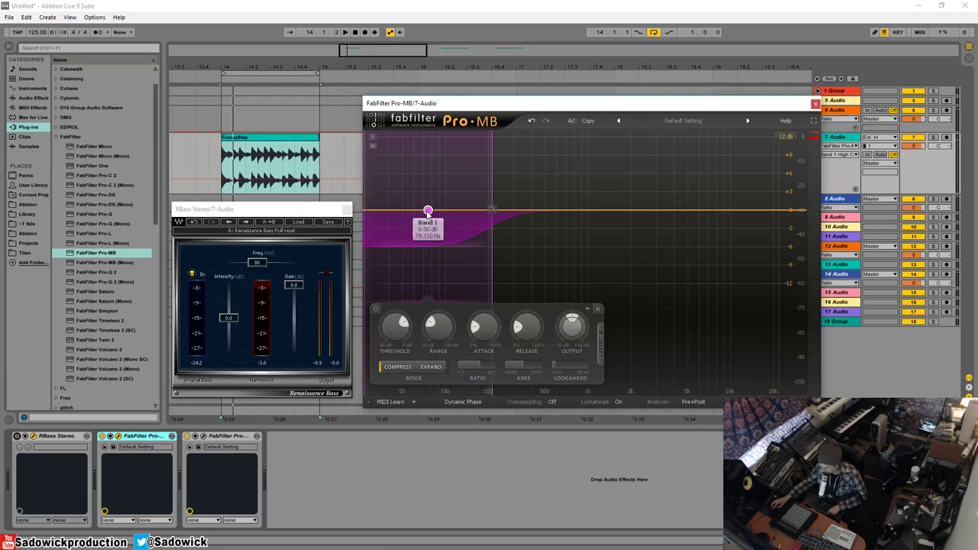
click(373, 139)
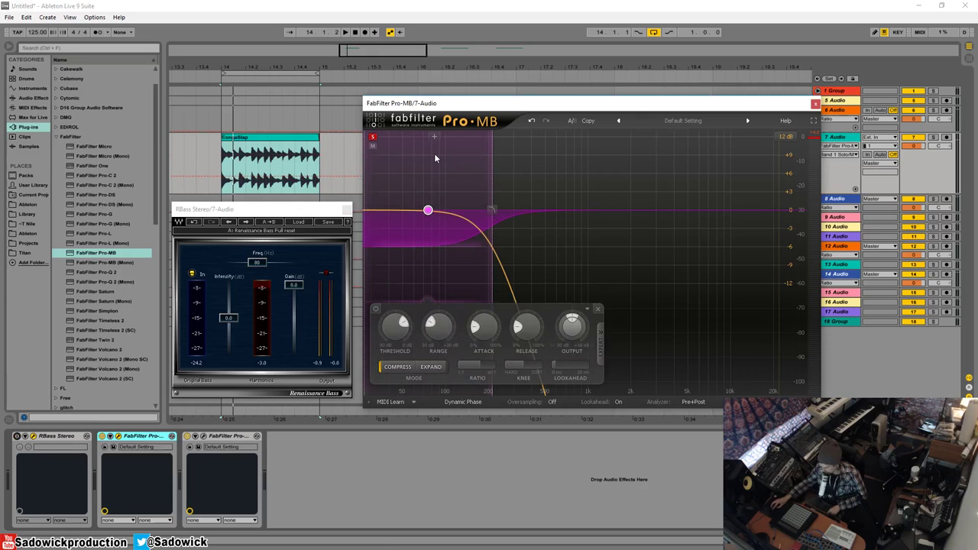
Set Band 1's crossover near 124 Hz with a 48 dB/oct slope while auditioning
key(space)
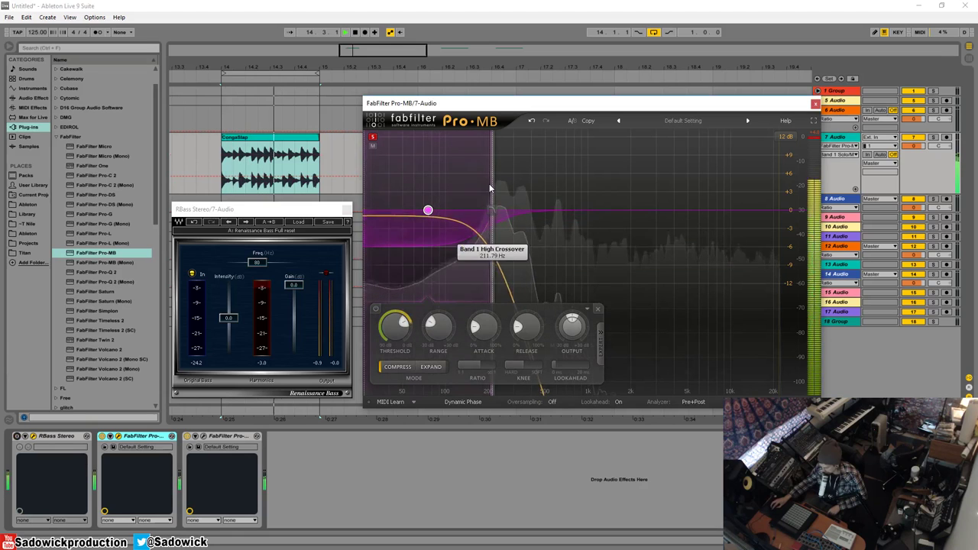
drag(490, 187, 455, 196)
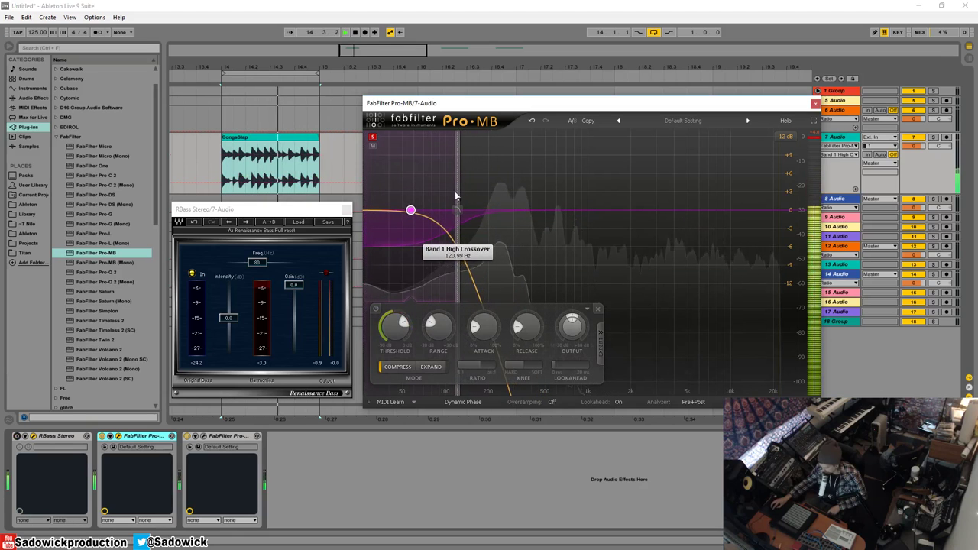
key(space)
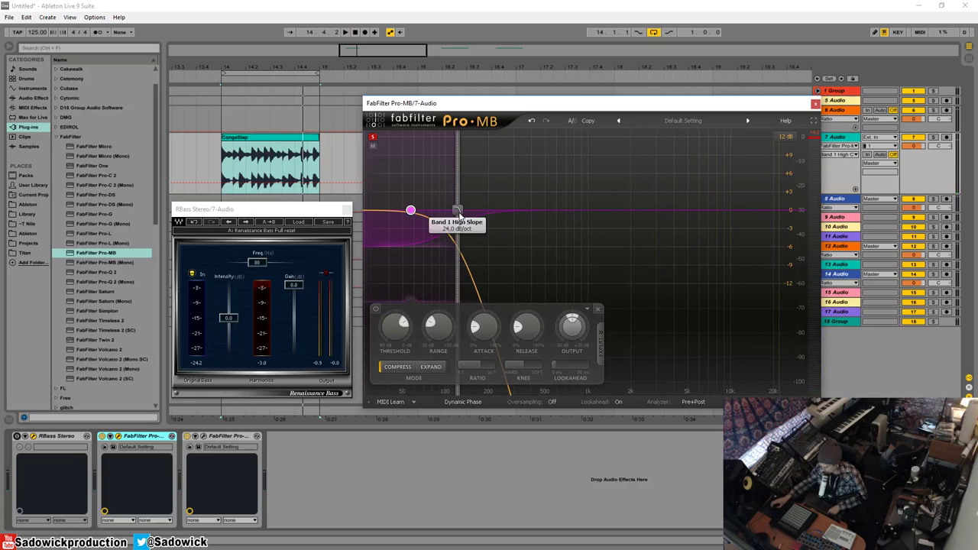
scroll(458, 211, up, 1)
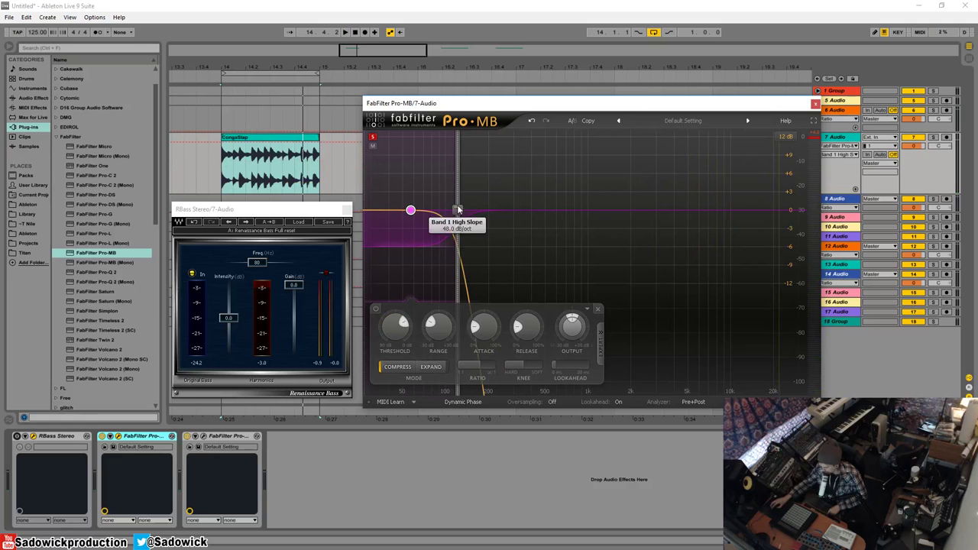
mouse_move(458, 208)
mouse_down()
mouse_move(474, 208)
mouse_move(459, 209)
mouse_up()
key(space)
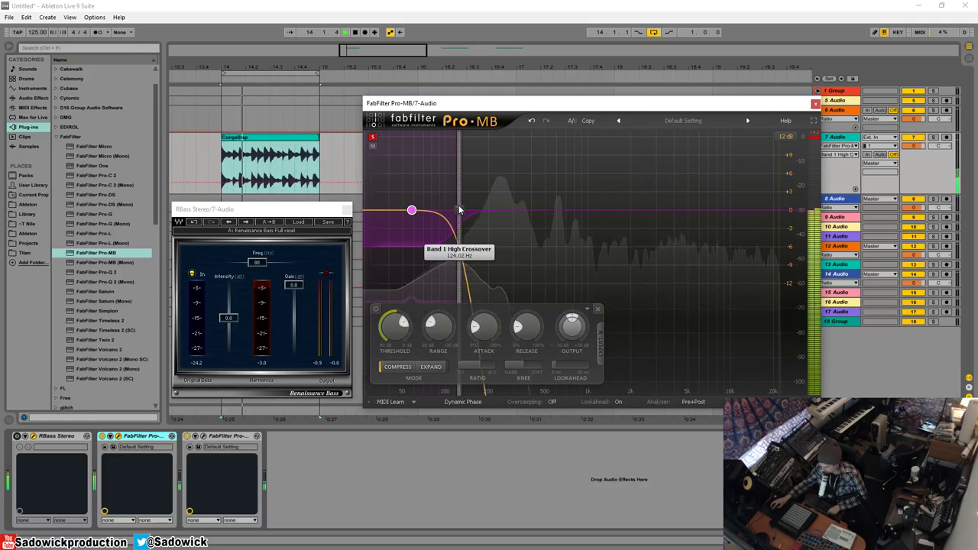
key(space)
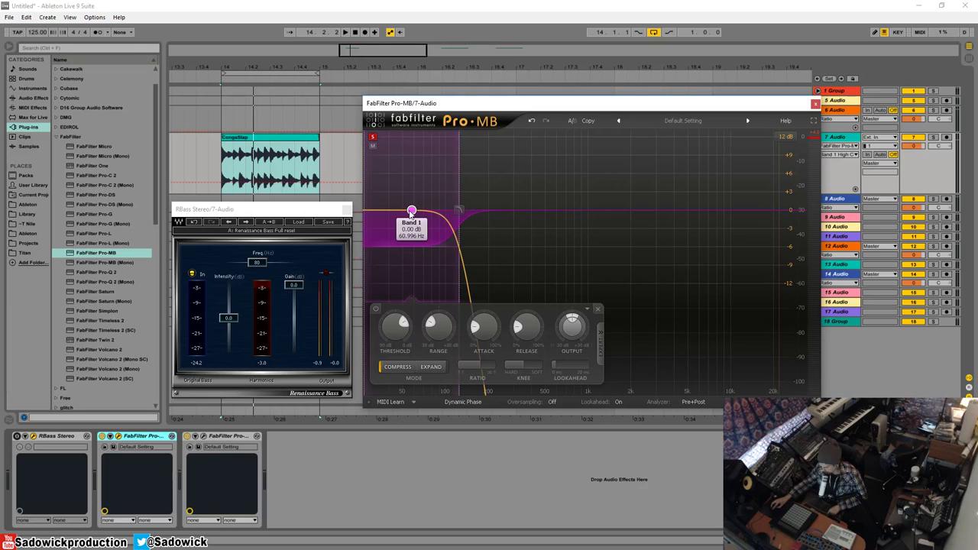
Drop RBass Freq to 60 Hz and compare the loop with RBass on and bypassed
drag(258, 264, 253, 264)
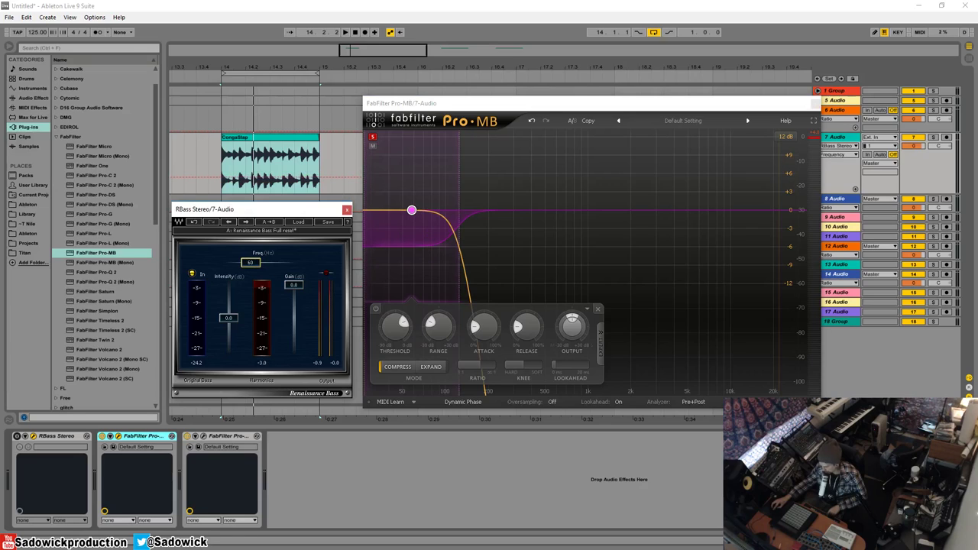
click(17, 437)
key(space)
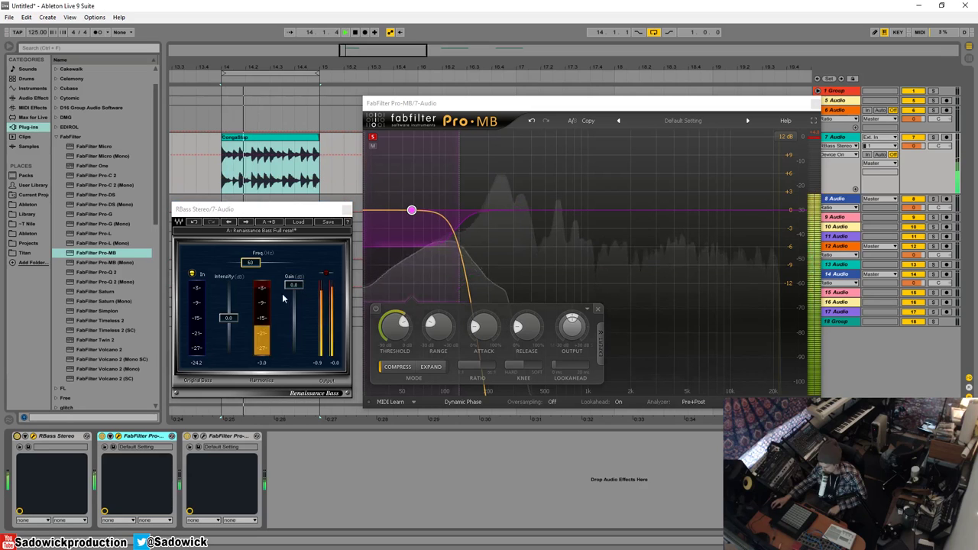
click(17, 436)
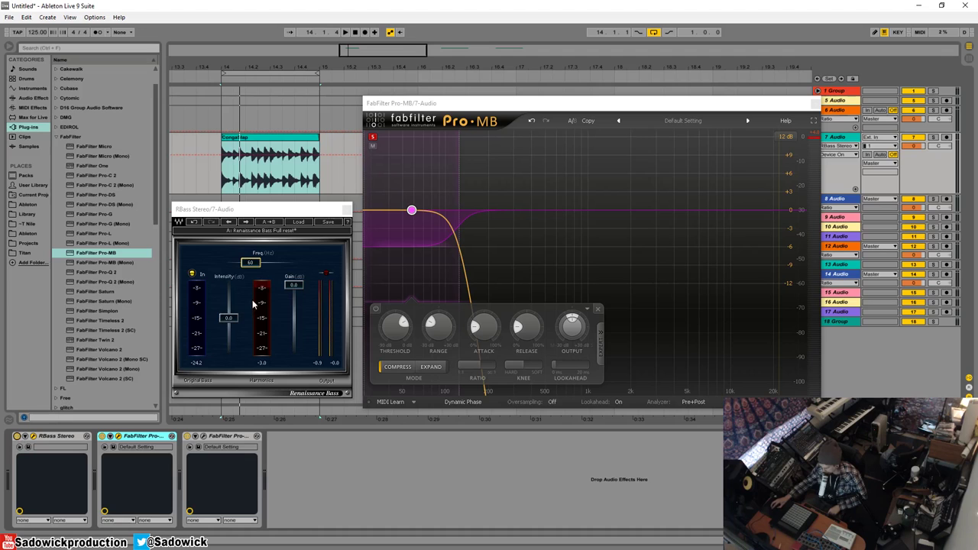
Raise RBass Intensity to 11.4 and bring Band 1's threshold up toward 0 dB
key(space)
drag(224, 318, 224, 302)
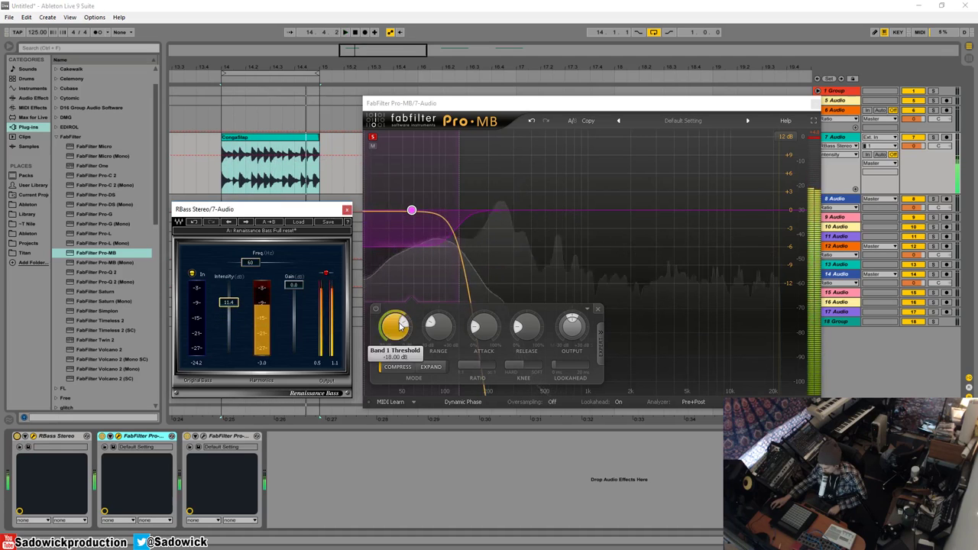
drag(401, 325, 373, 317)
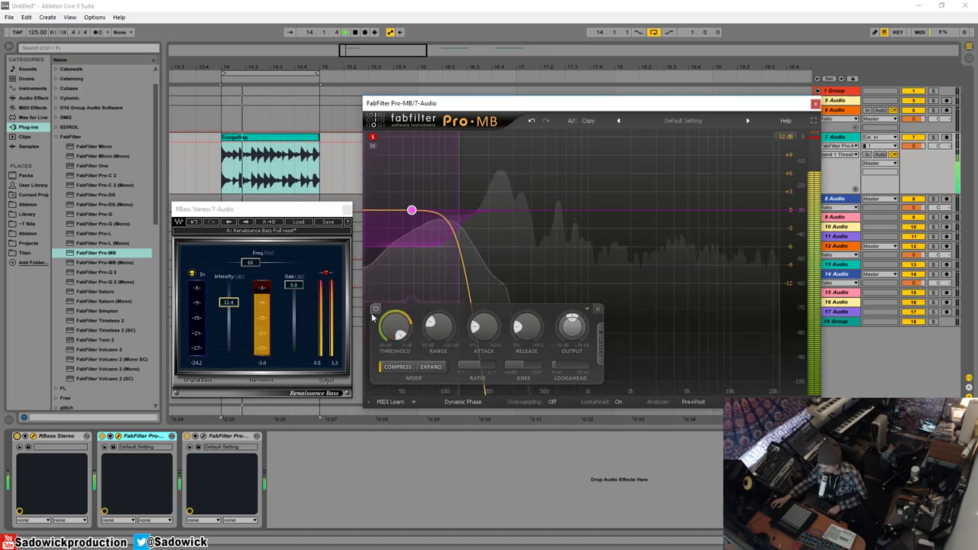
key(space)
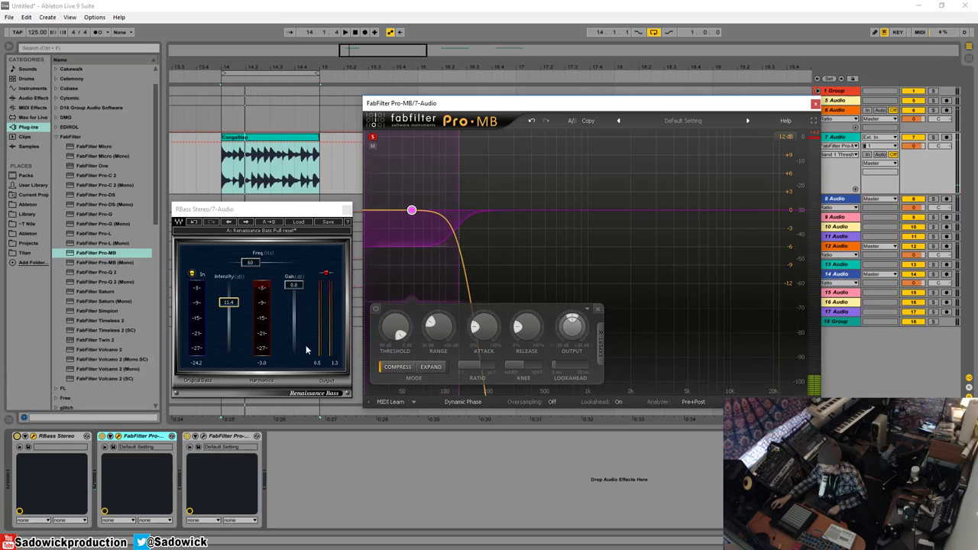
Audition the loop again and reposition the Renaissance Bass window
key(space)
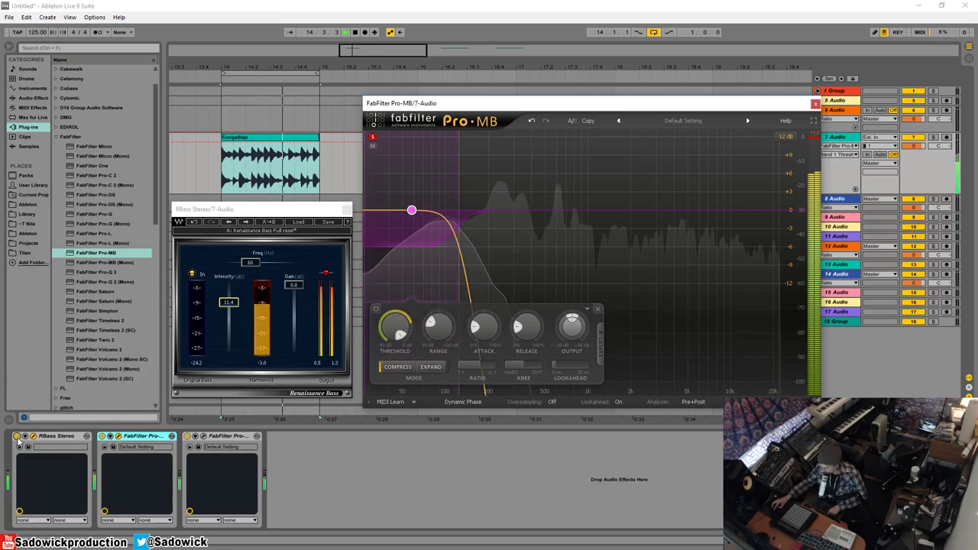
key(space)
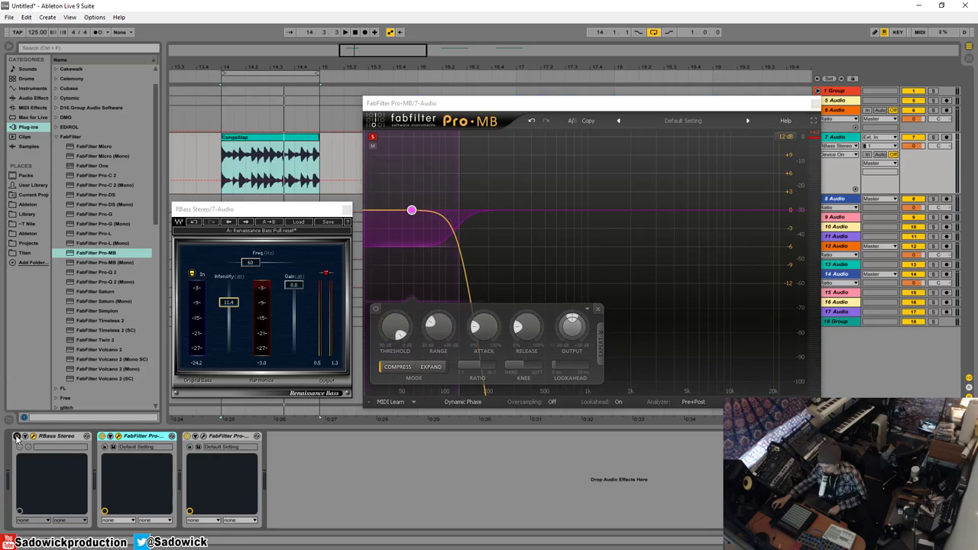
drag(292, 213, 254, 213)
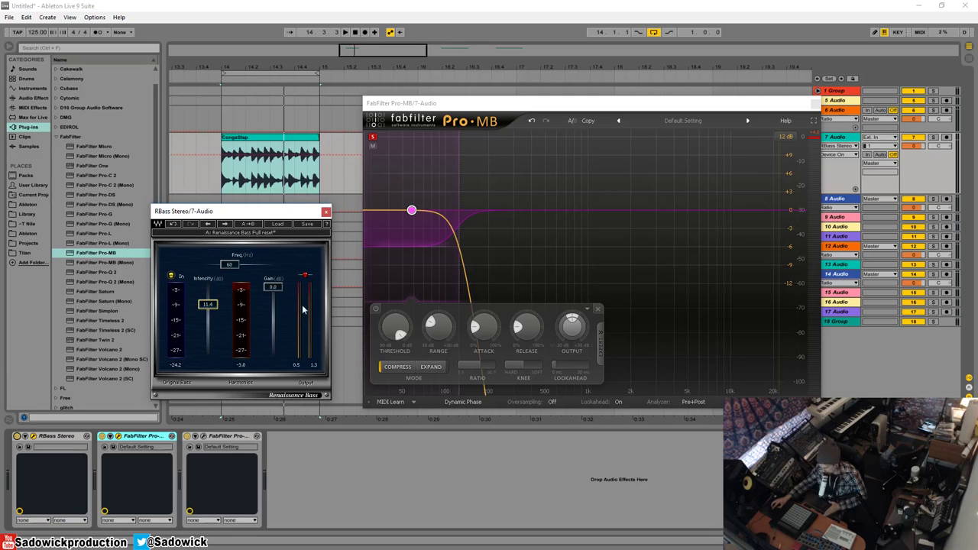
drag(223, 214, 234, 217)
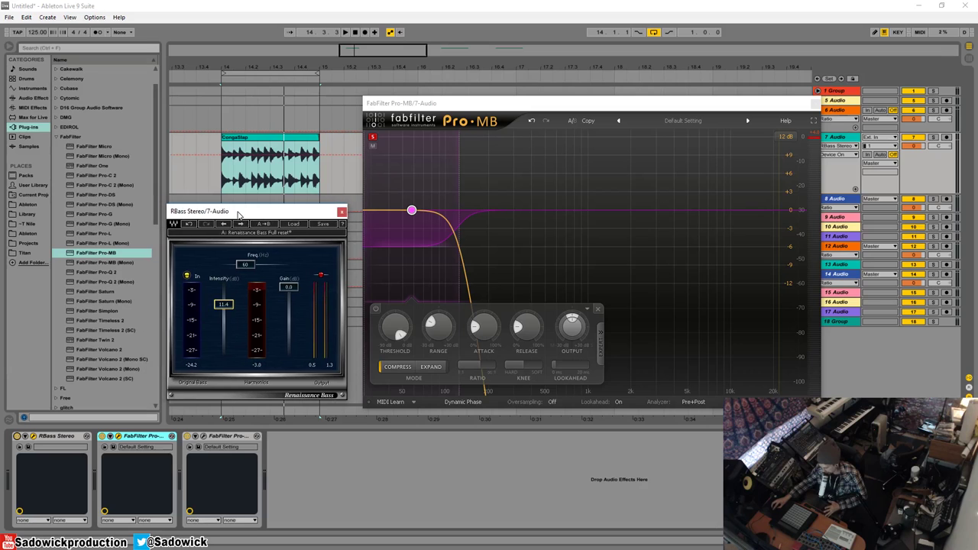
Close the Renaissance Bass window and compare the loop with RBass toggled
click(337, 214)
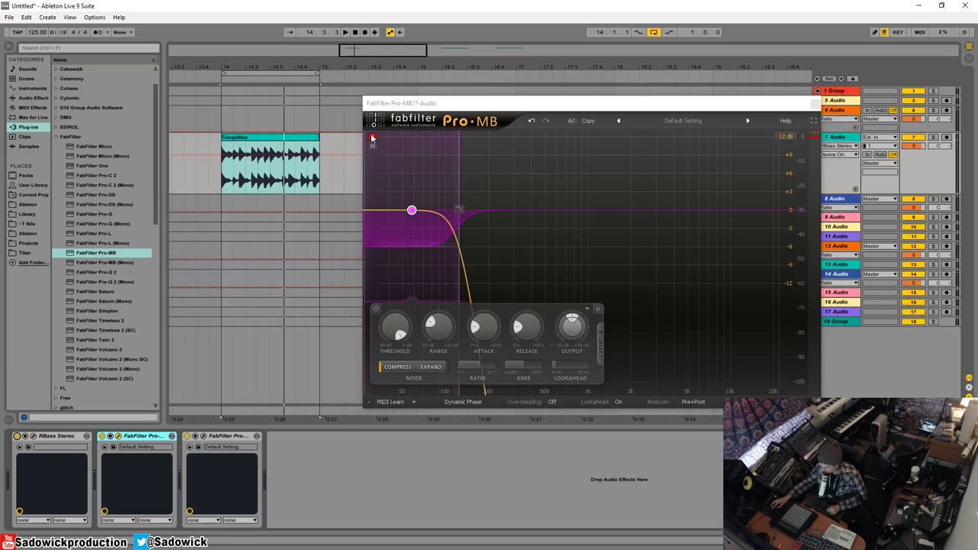
drag(522, 107, 393, 110)
key(space)
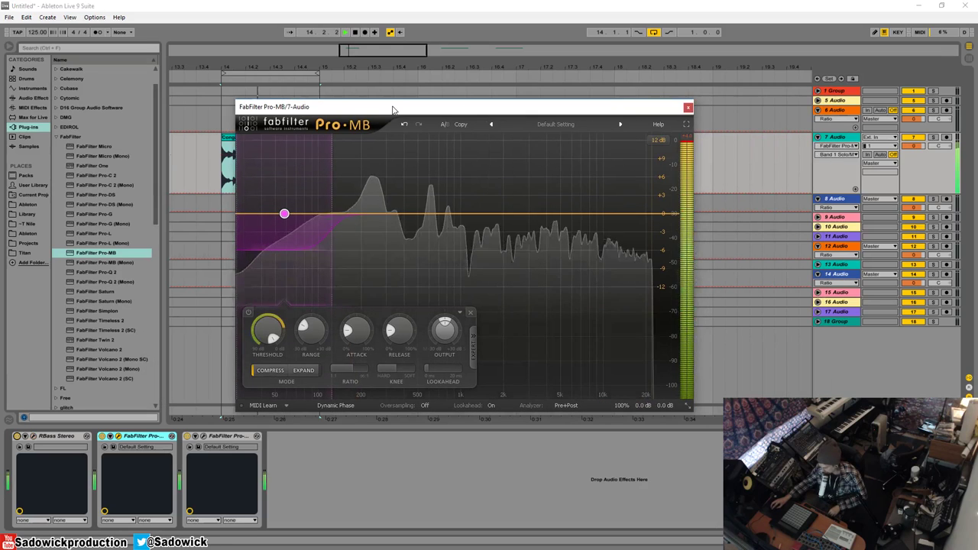
click(18, 437)
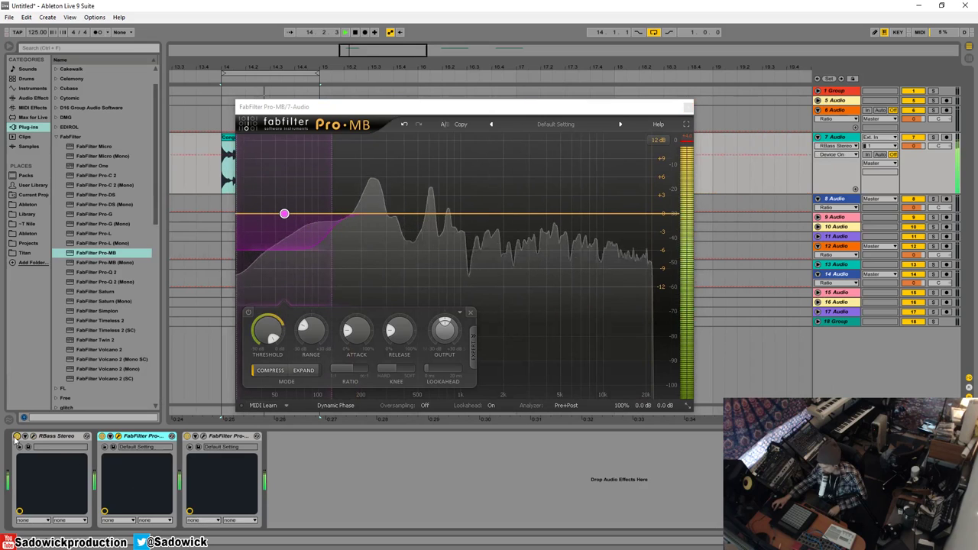
key(space)
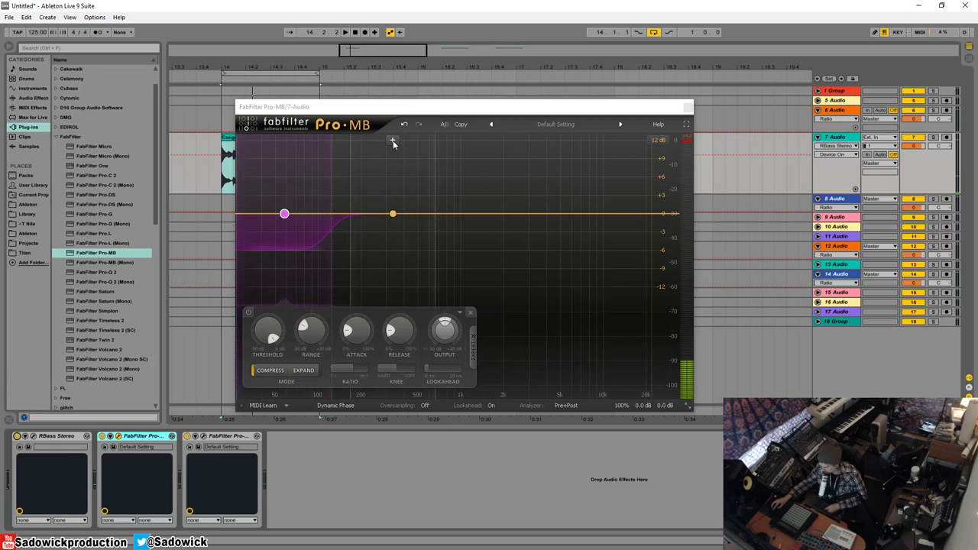
Add a mid band and a high band reaching the top frequency in Pro-MB
click(376, 149)
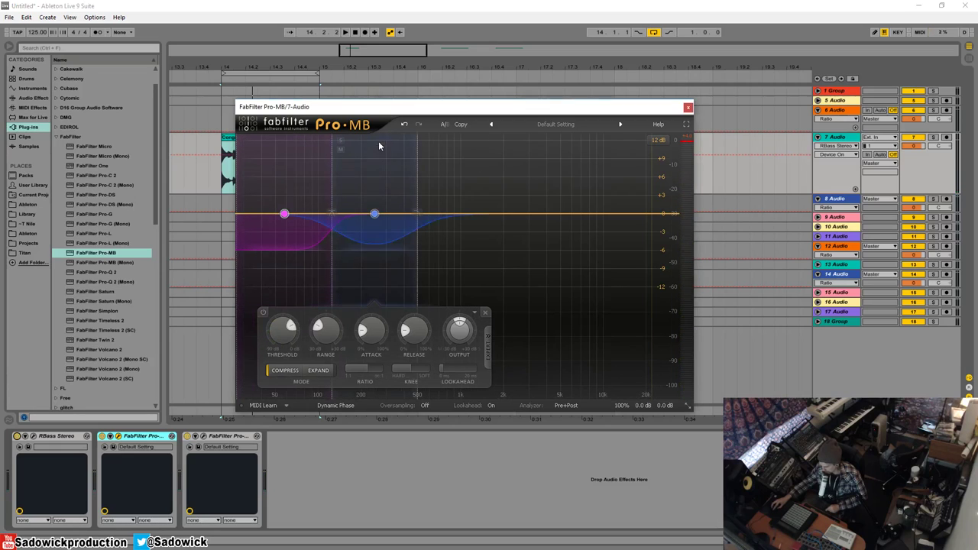
drag(369, 260, 380, 261)
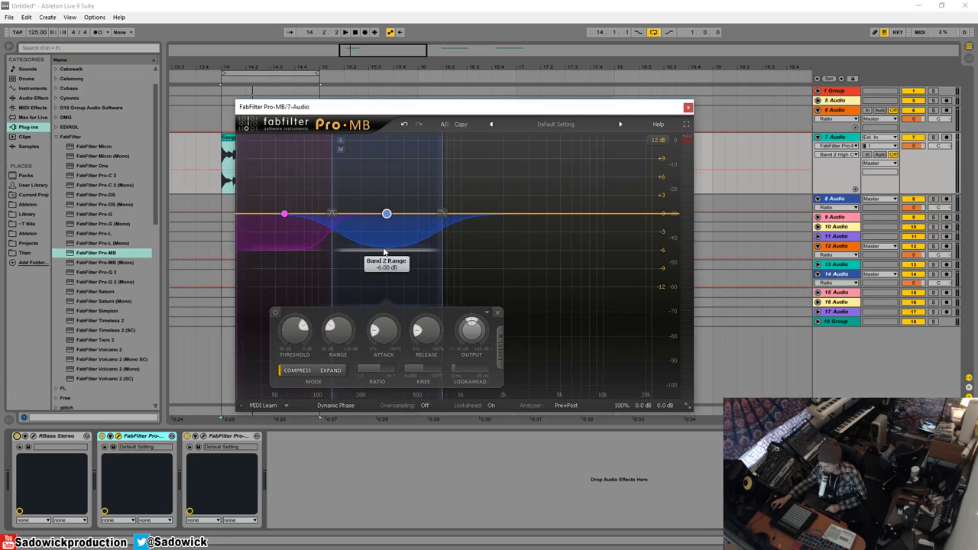
click(538, 137)
drag(538, 137, 577, 140)
drag(799, 200, 799, 199)
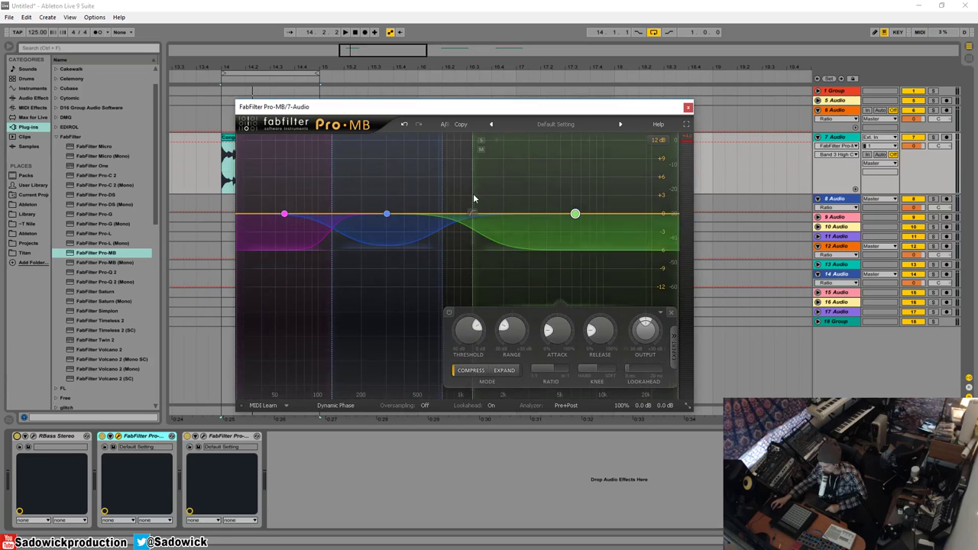
drag(473, 193, 441, 201)
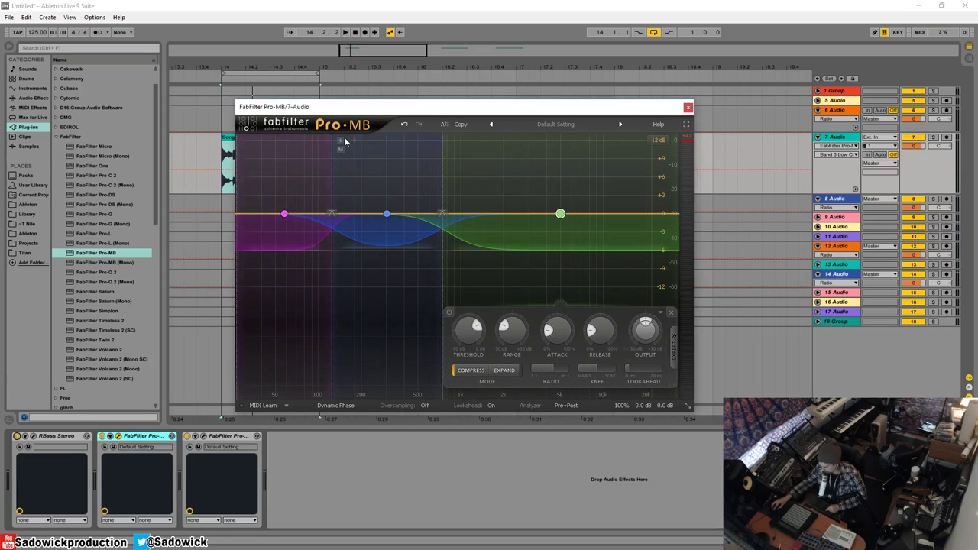
Deepen the high band's range and set the mid band to -7.92 dB, then solo the low band
click(341, 141)
click(452, 140)
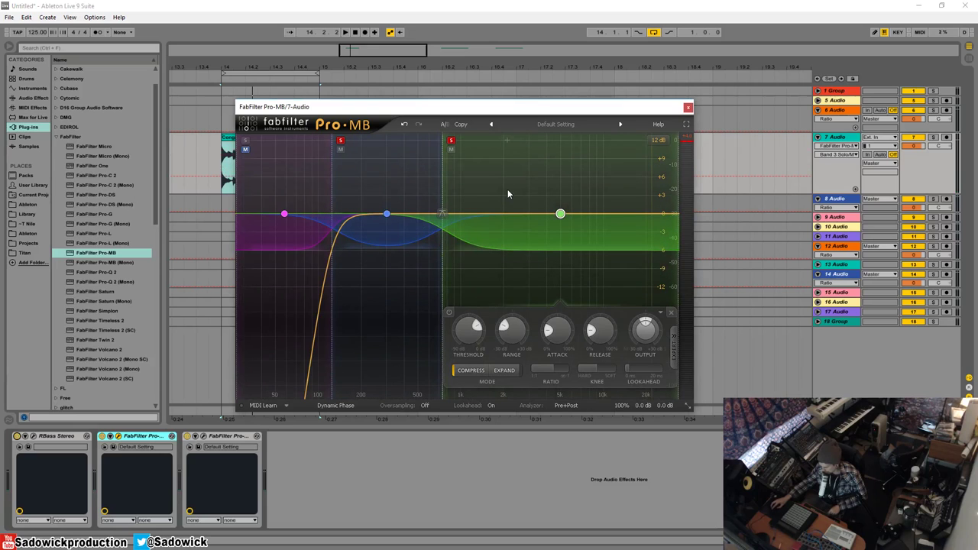
key(space)
key(space)
drag(530, 246, 499, 266)
drag(387, 229, 390, 262)
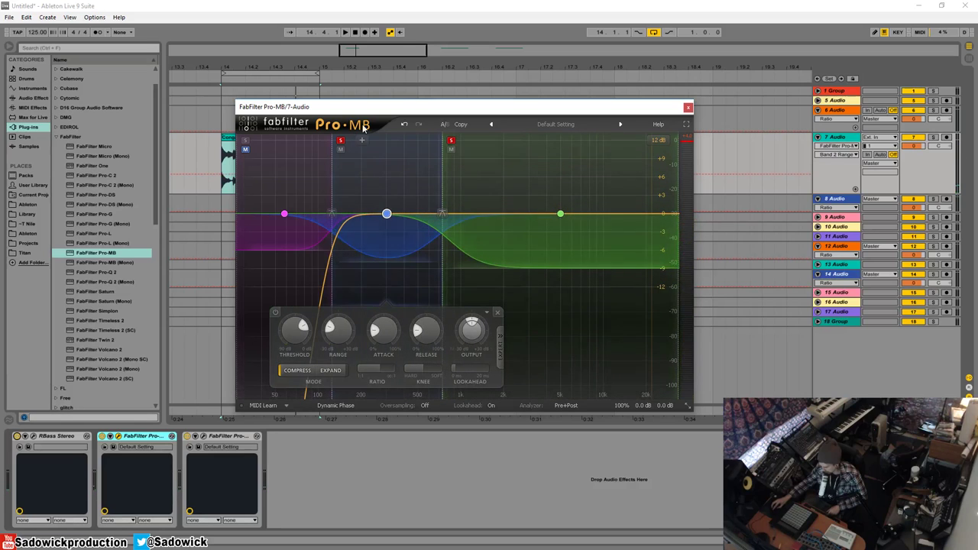
click(341, 141)
click(452, 140)
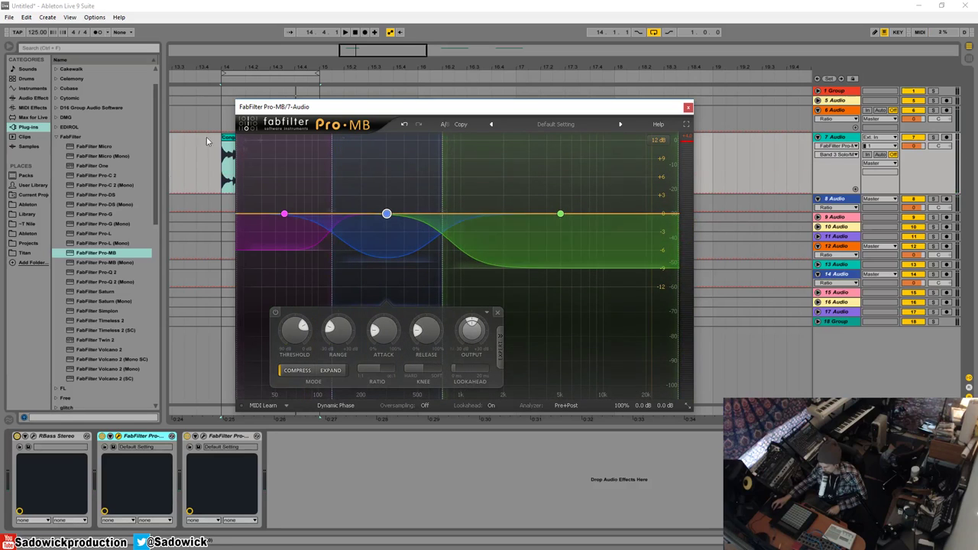
click(246, 141)
Switch Pro-MB's low band to expansion with a +7 dB range
mouse_move(288, 253)
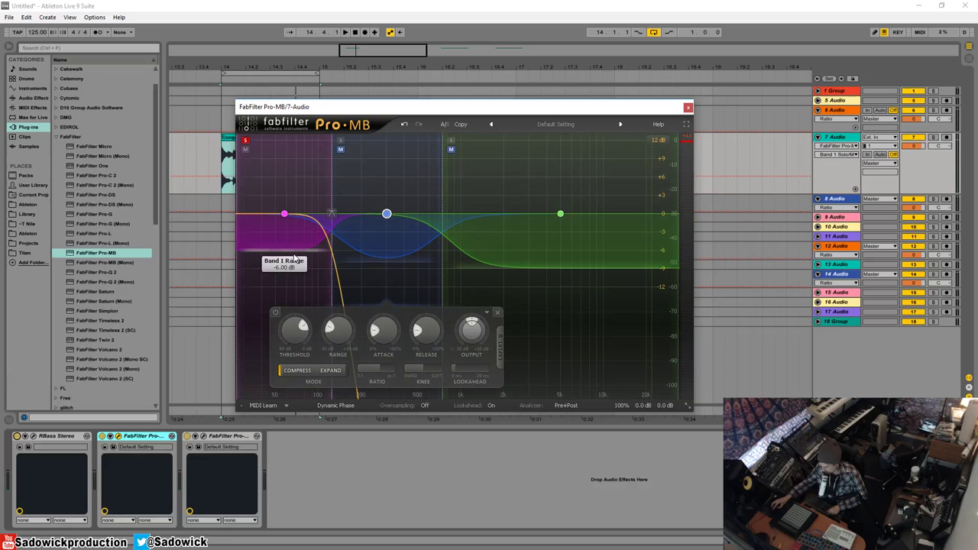
key(space)
click(330, 370)
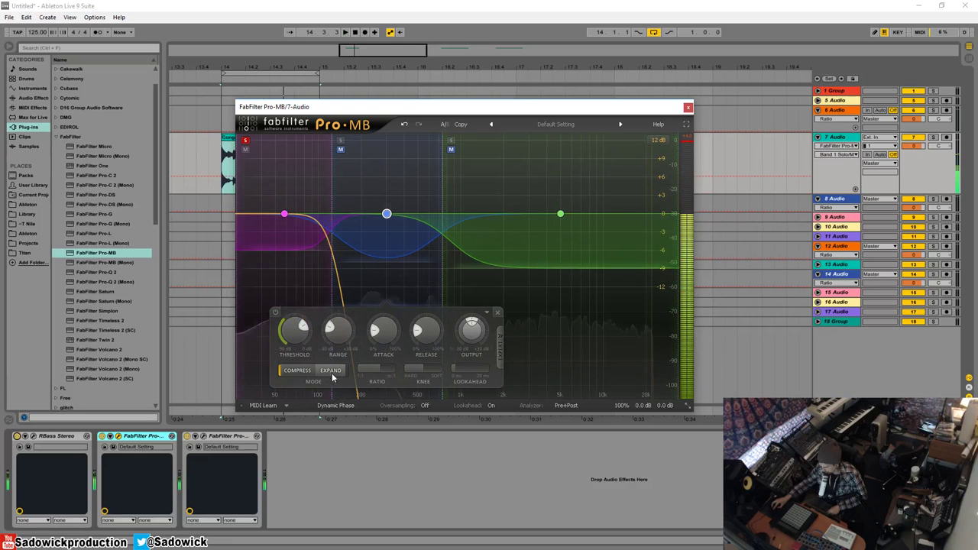
key(space)
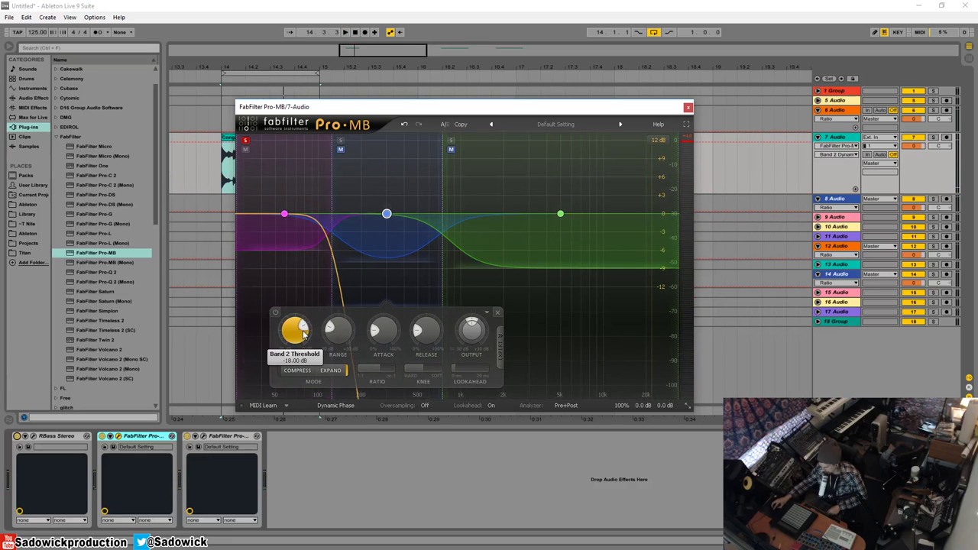
drag(272, 258, 268, 174)
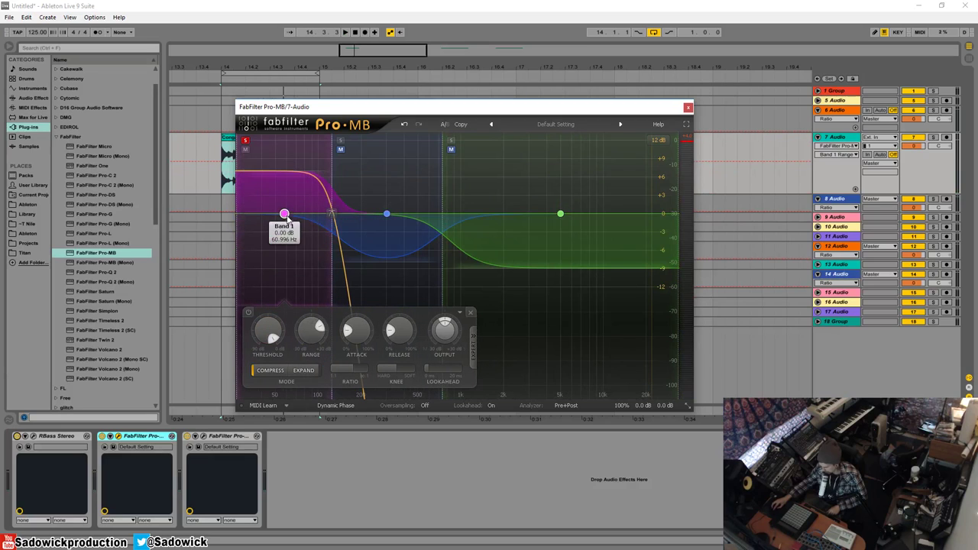
drag(284, 213, 285, 241)
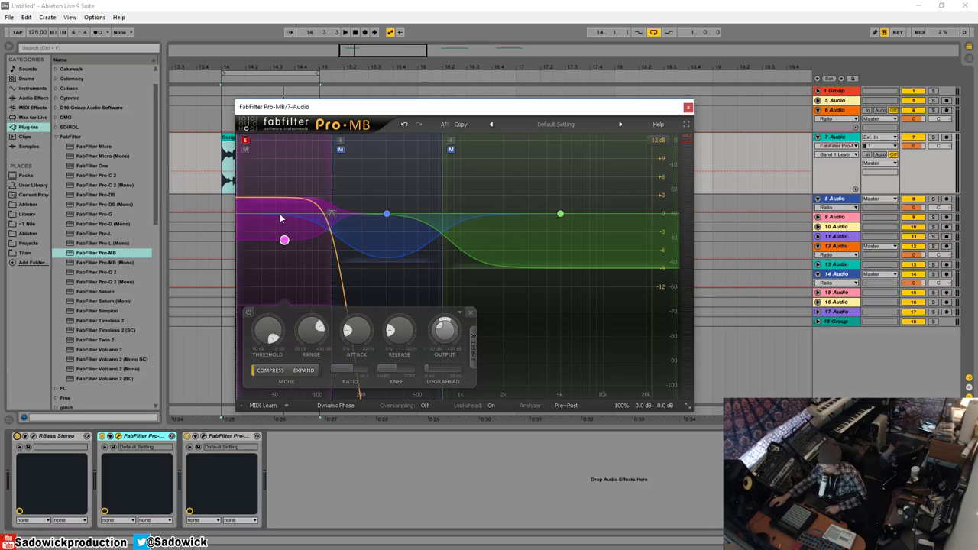
Lower the low band's threshold, confirm Expand, and audition after checking each band
key(space)
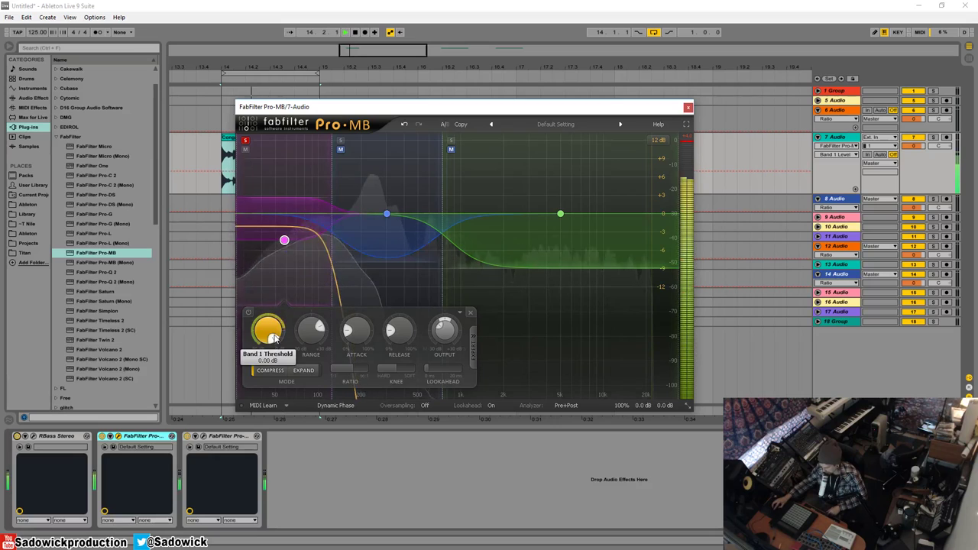
drag(273, 338, 277, 361)
click(298, 369)
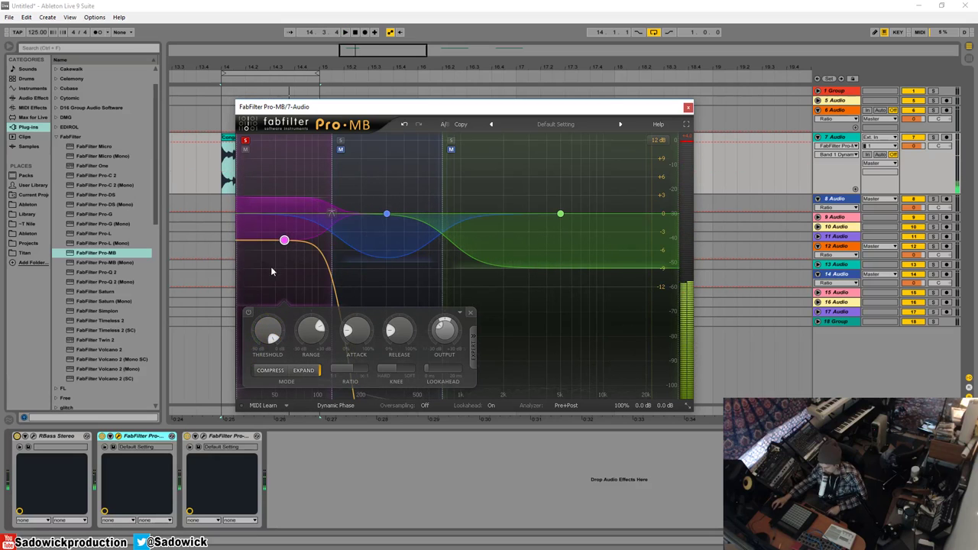
click(387, 214)
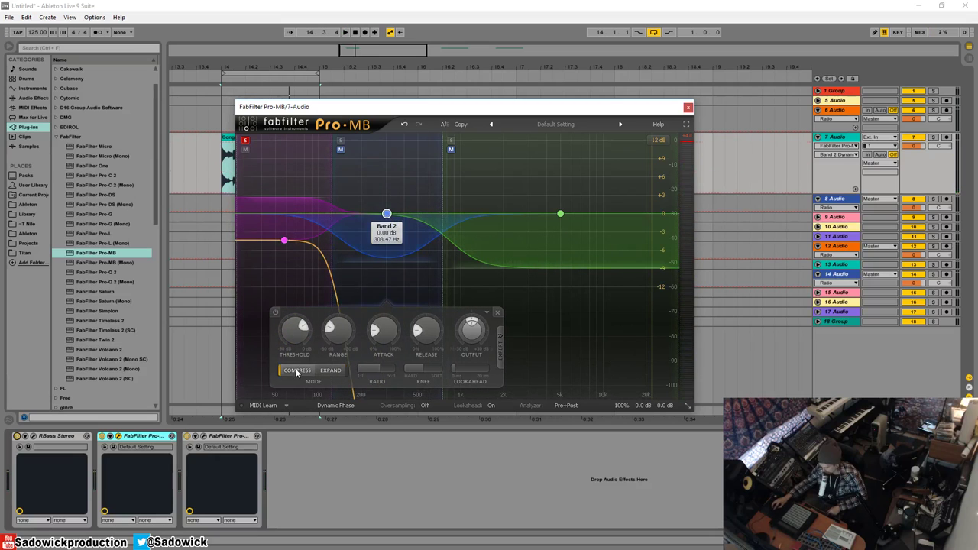
click(560, 214)
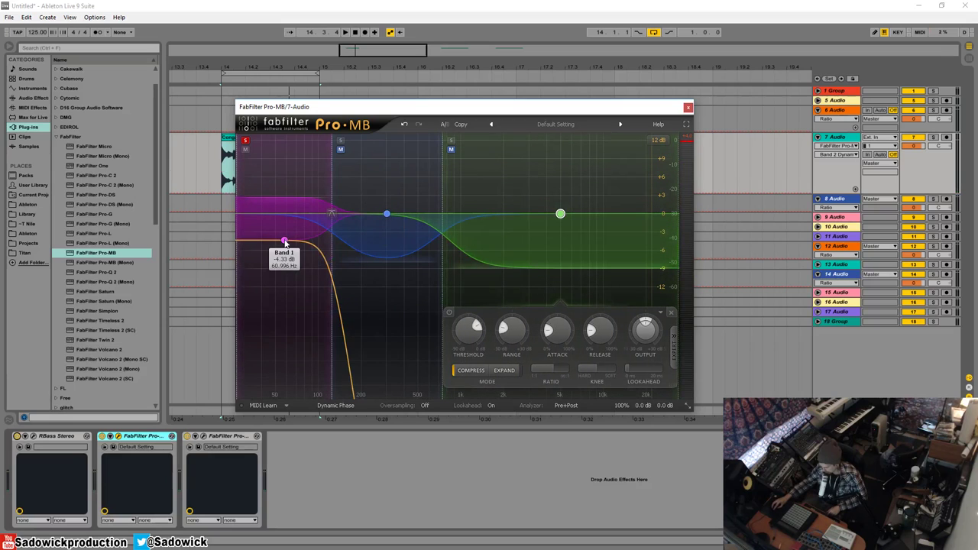
click(285, 241)
key(space)
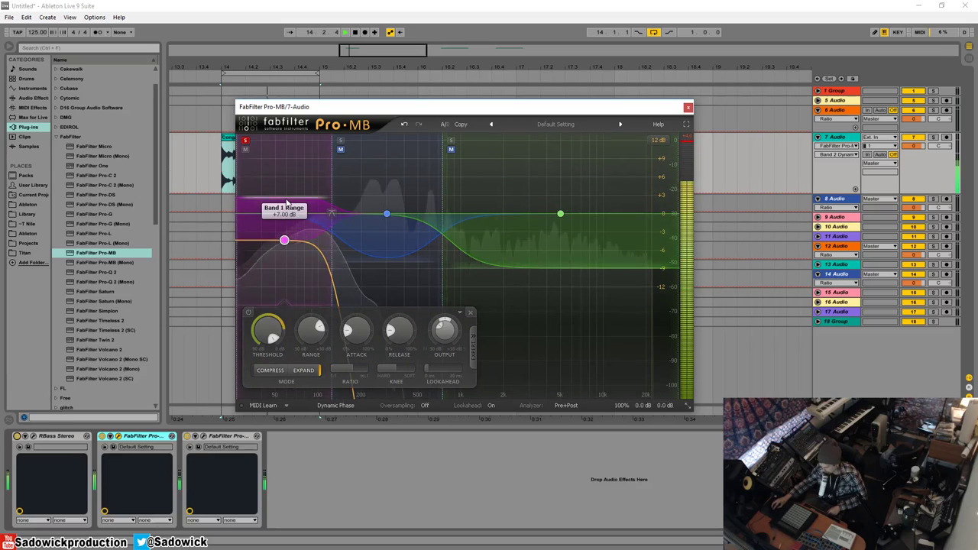
key(space)
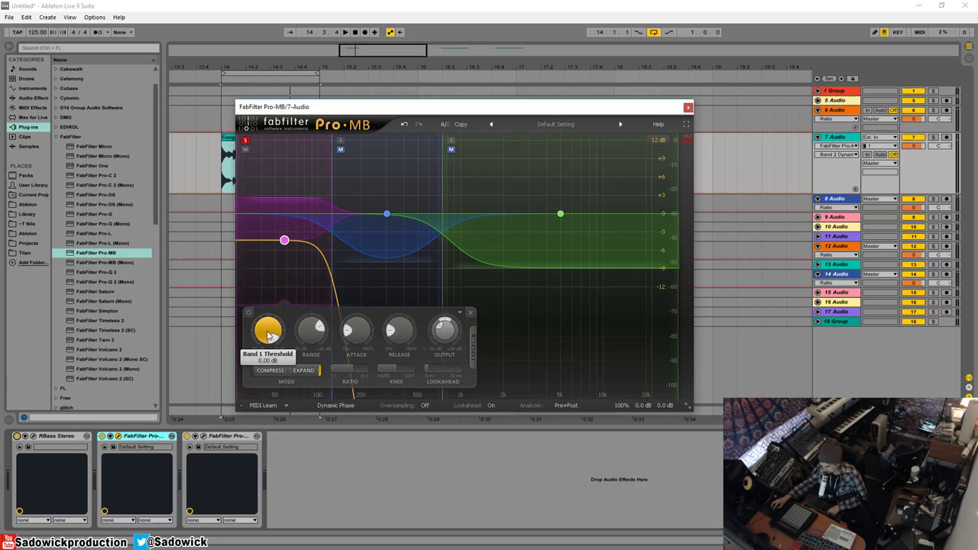
Tune the low band to -18.69 dB threshold, +12.75 dB range, and a shorter attack
key(space)
drag(268, 335, 269, 381)
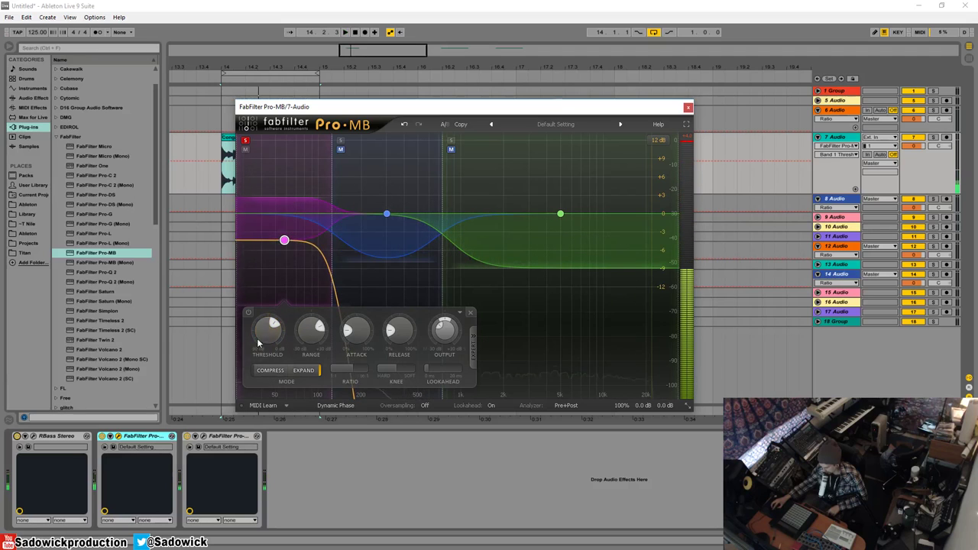
key(space)
drag(267, 198, 270, 164)
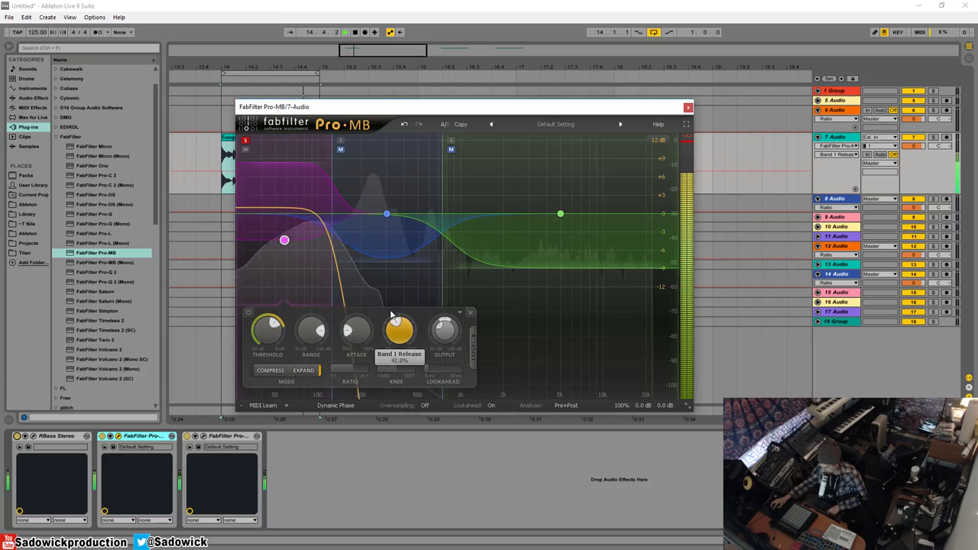
drag(356, 330, 362, 362)
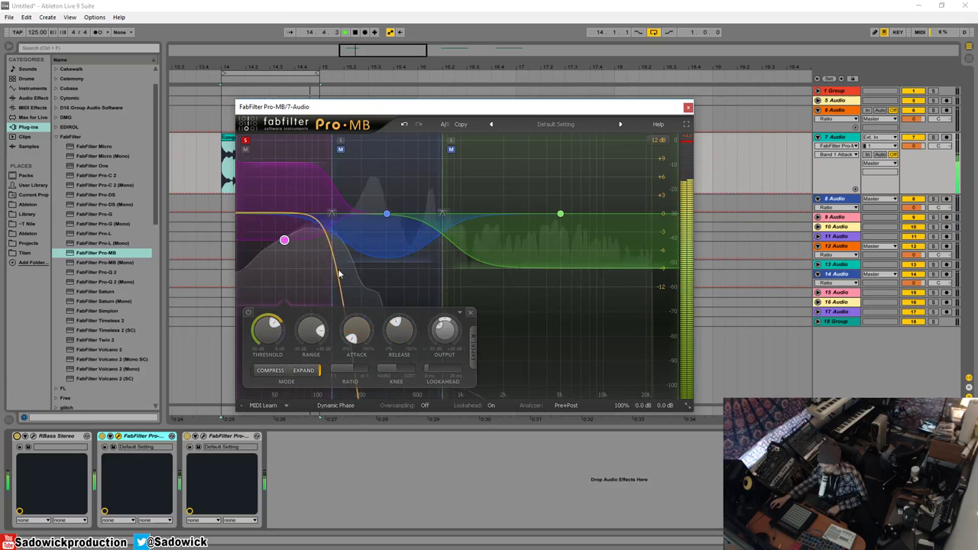
key(space)
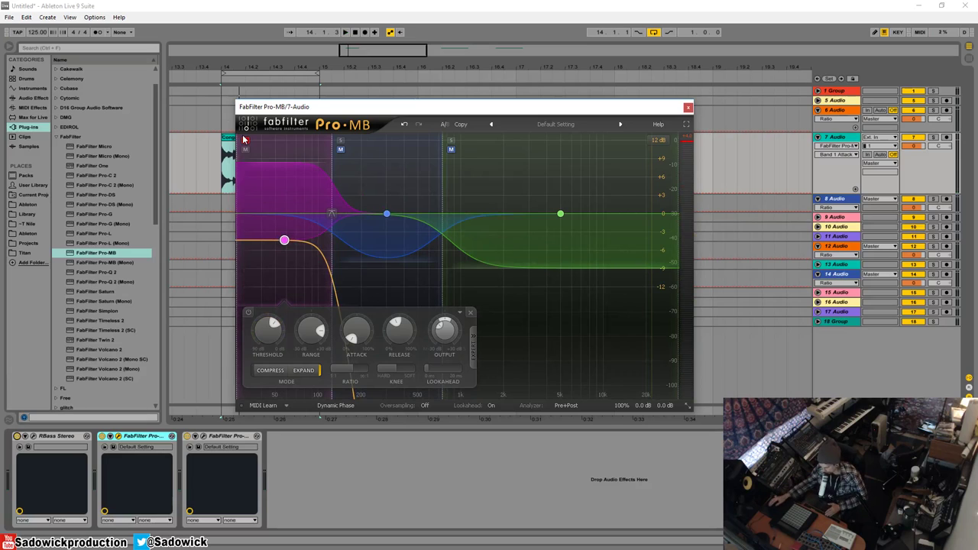
drag(302, 109, 331, 105)
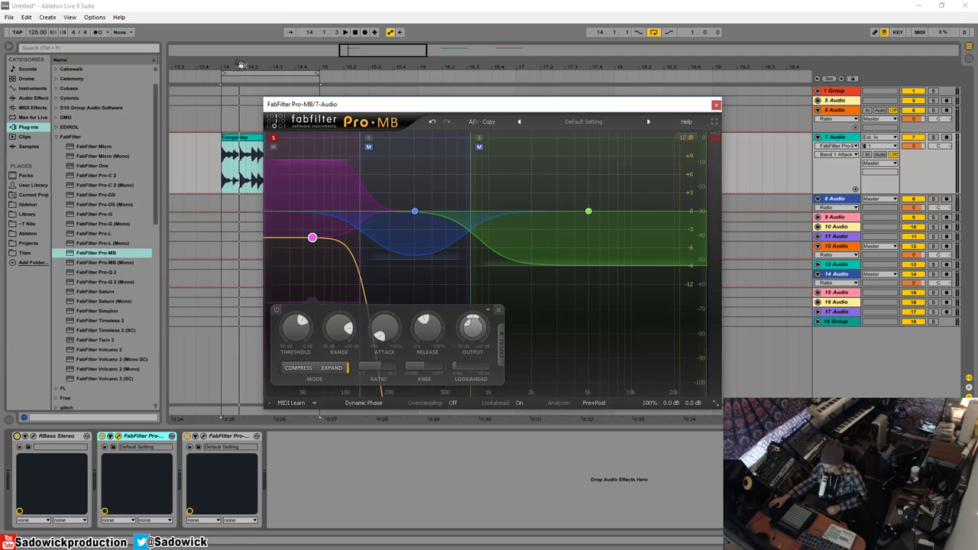
Unsolo Band 1 and play the CongaSlap clip through the full three-band Pro-MB
click(273, 138)
key(space)
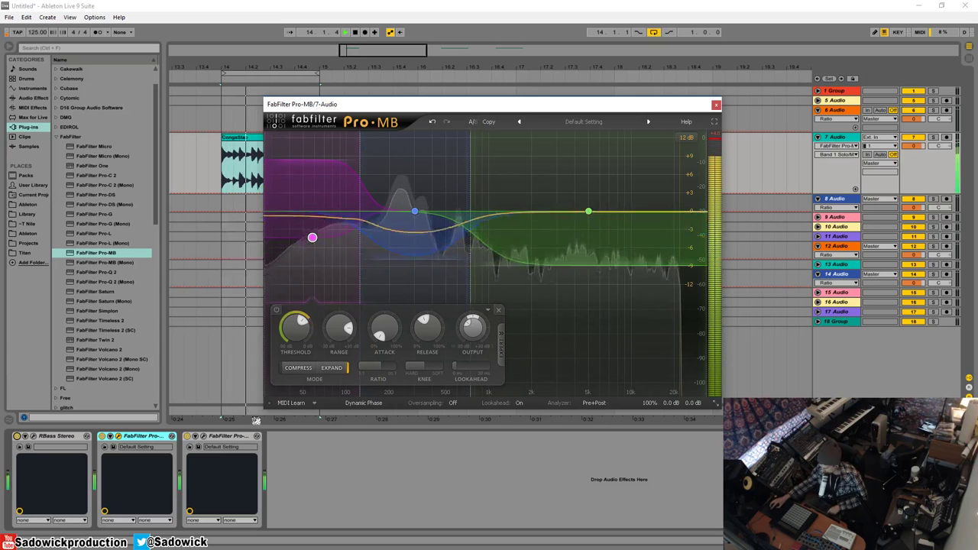
key(space)
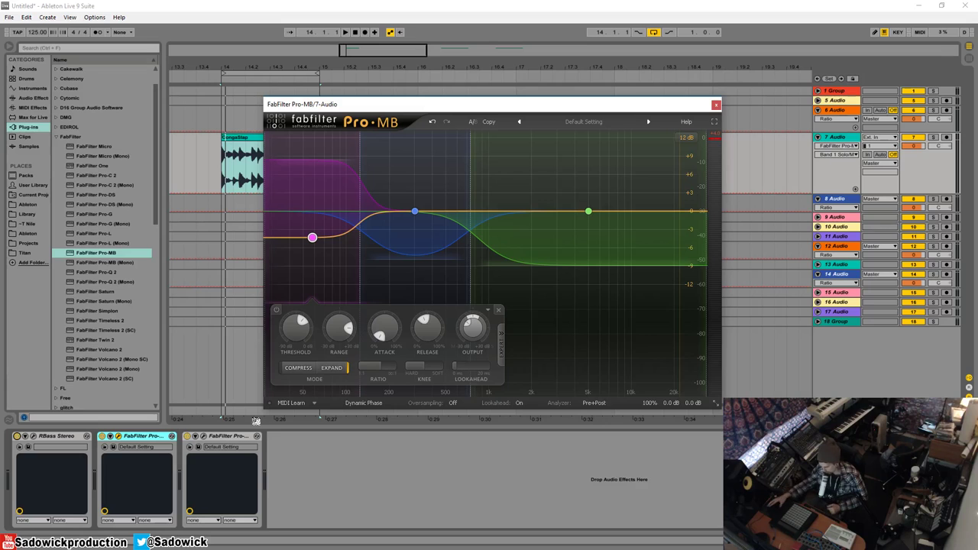
drag(358, 103, 416, 103)
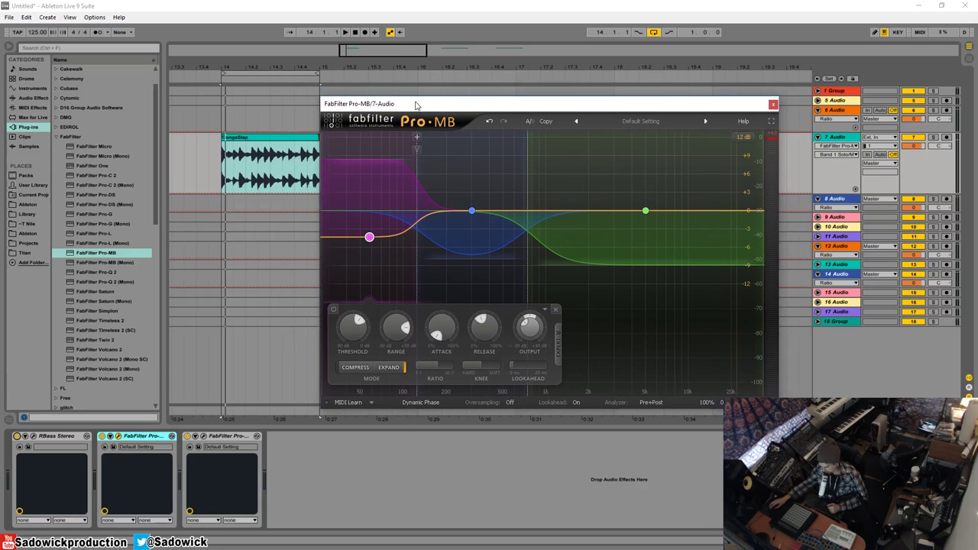
click(286, 140)
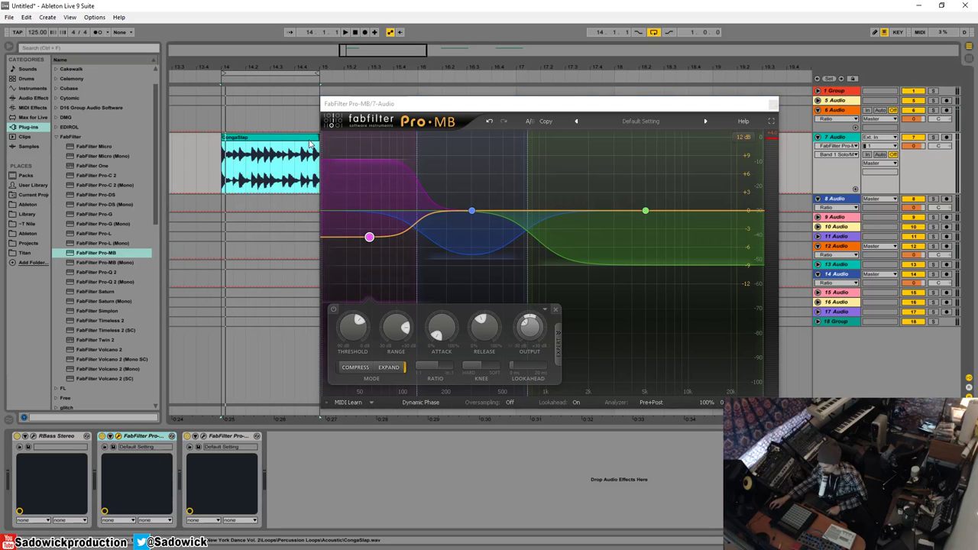
key(space)
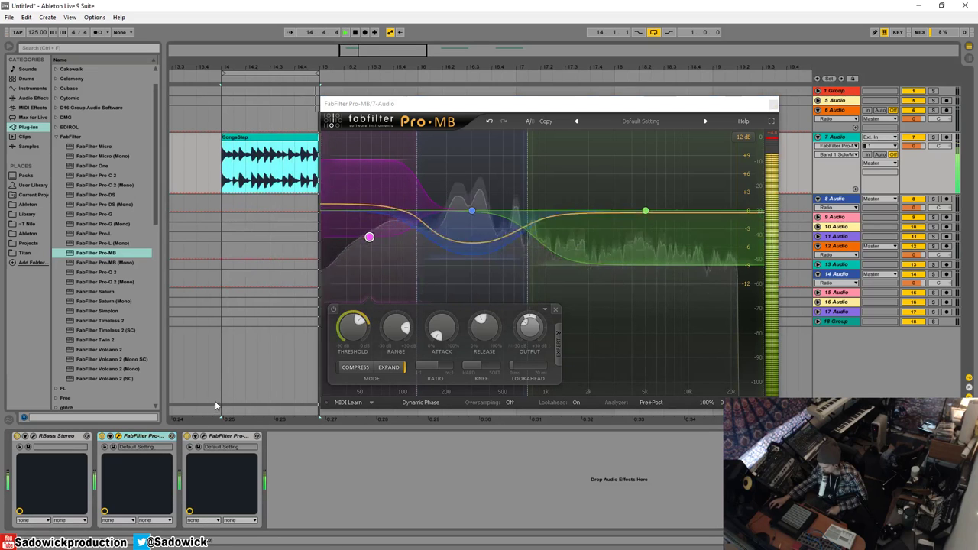
key(space)
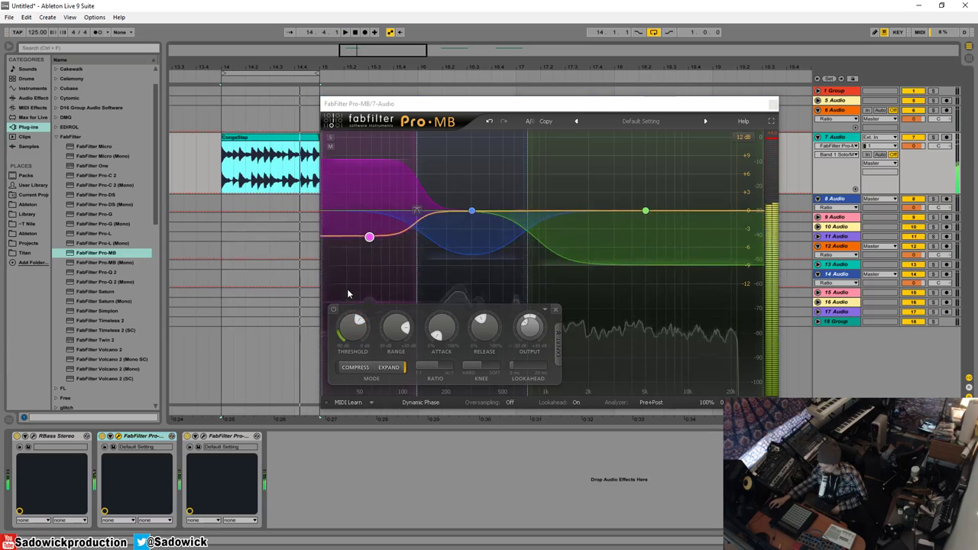
In Pro-Q 2, boost +7 dB around 62 Hz and add a deep, narrow cut near 190 Hz
click(203, 436)
key(space)
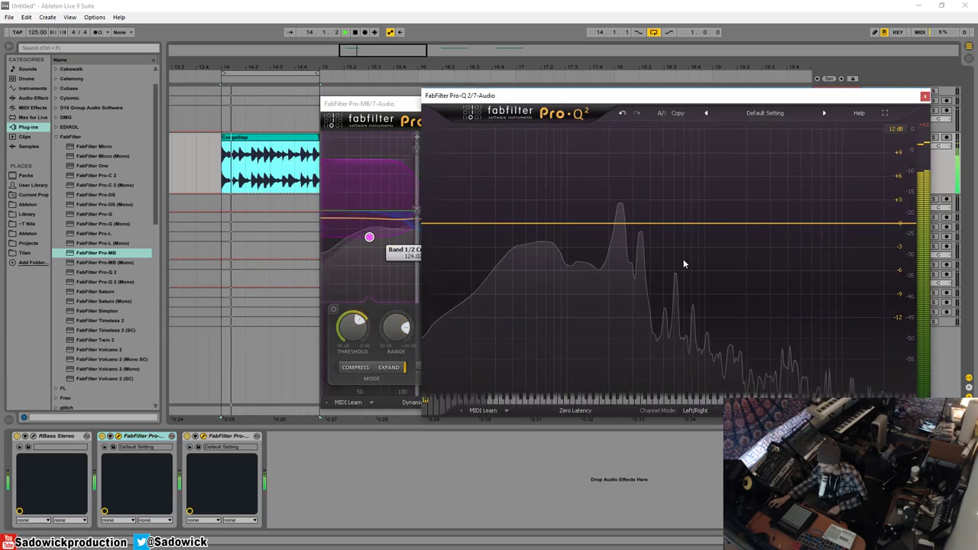
drag(546, 221, 536, 175)
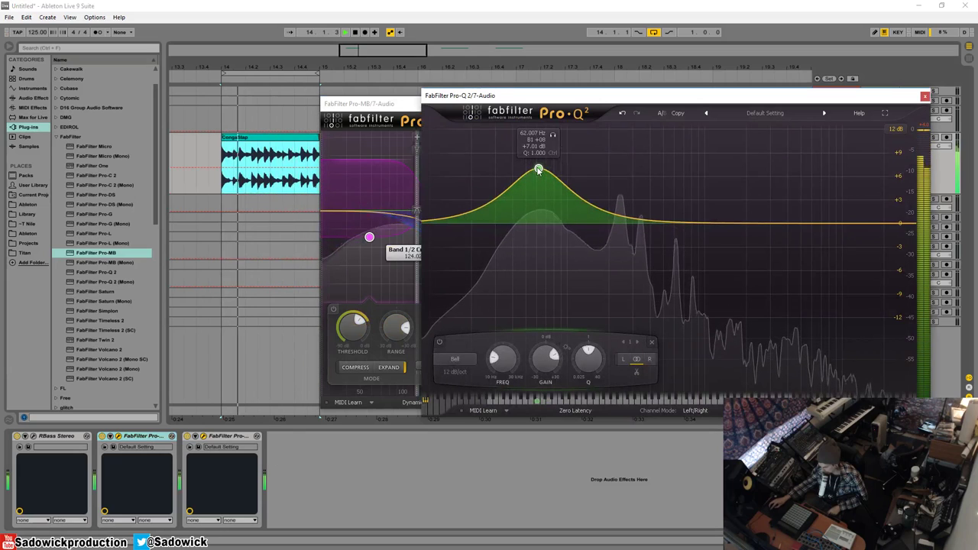
drag(642, 221, 623, 305)
scroll(635, 256, up, 10)
scroll(606, 308, down, 10)
scroll(622, 305, up, 5)
Add a gentle -3.24 dB cut near 3 kHz and audition the EQ
key(space)
drag(767, 223, 749, 254)
key(space)
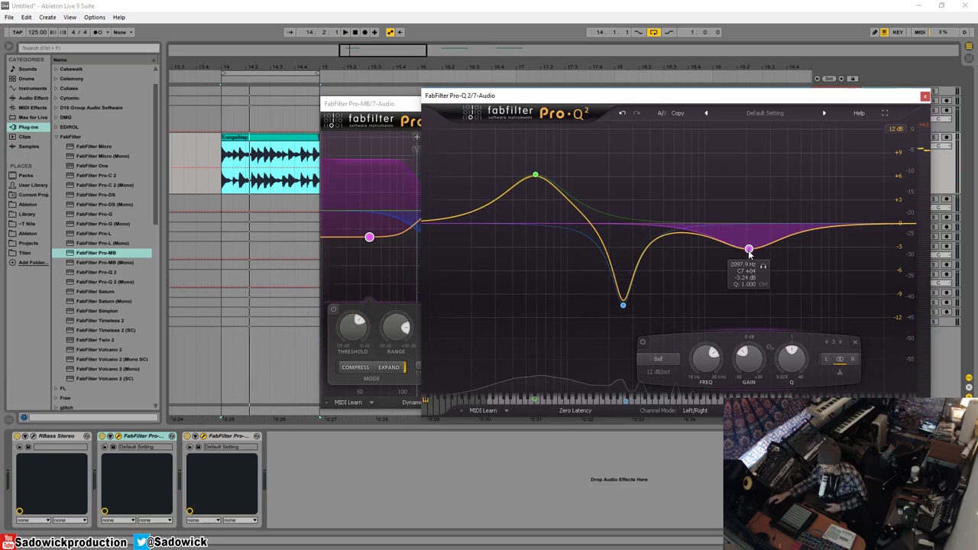
drag(538, 98, 409, 148)
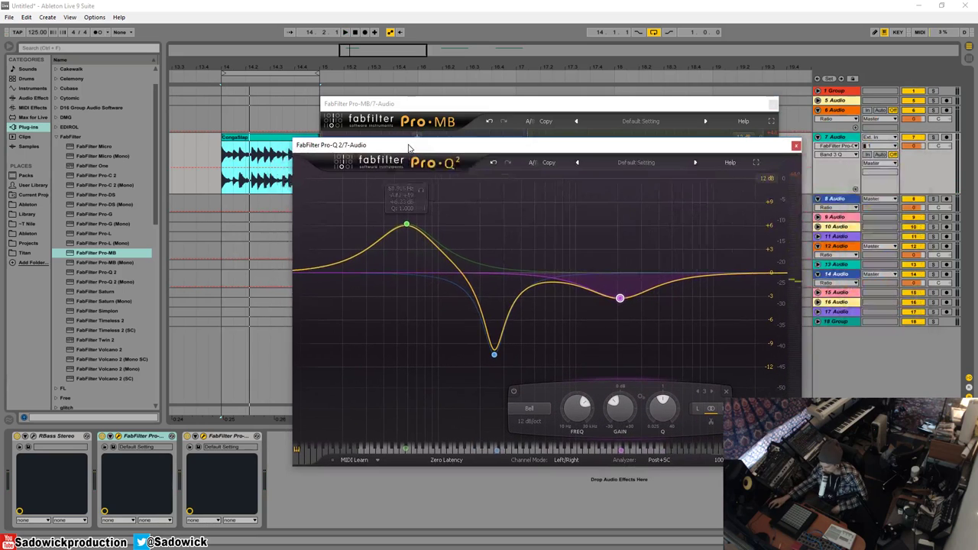